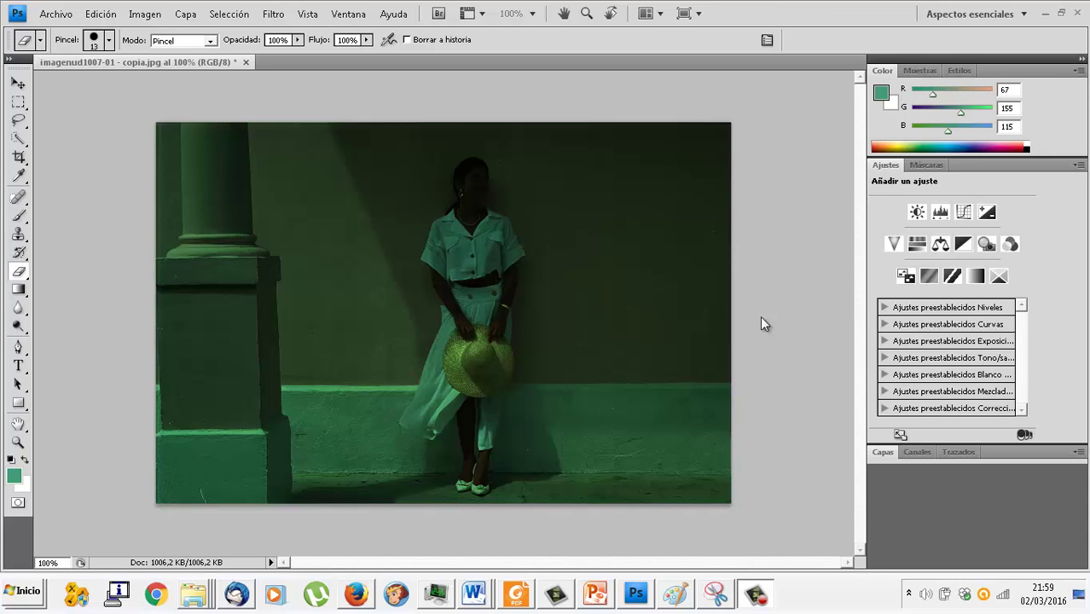
- Convert the locked Fondo background into a regular layer named 'Muchacha'
left_click(884, 455)
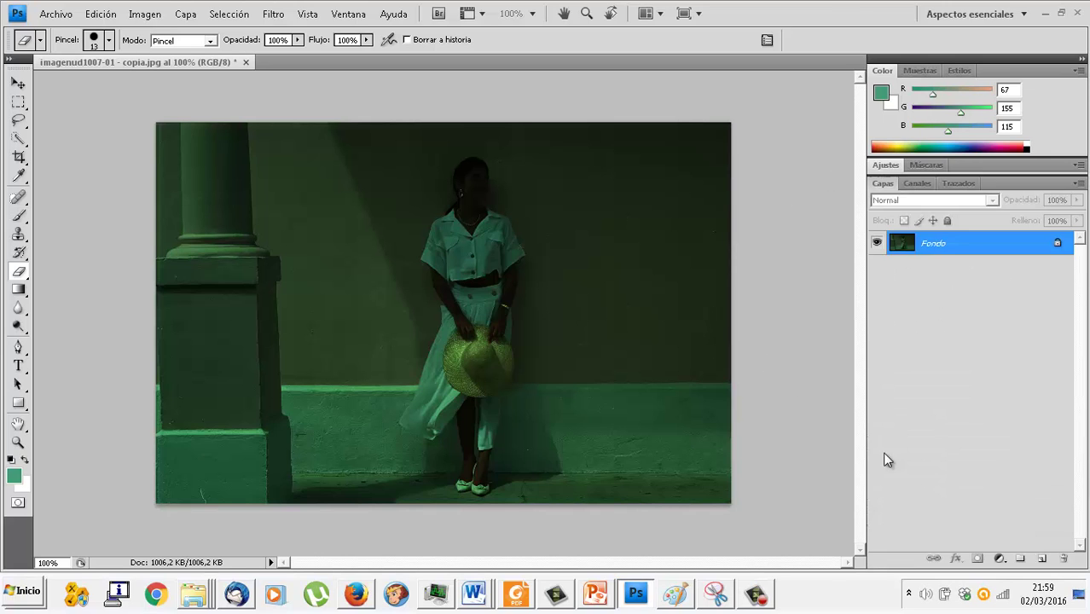
double_click(904, 251)
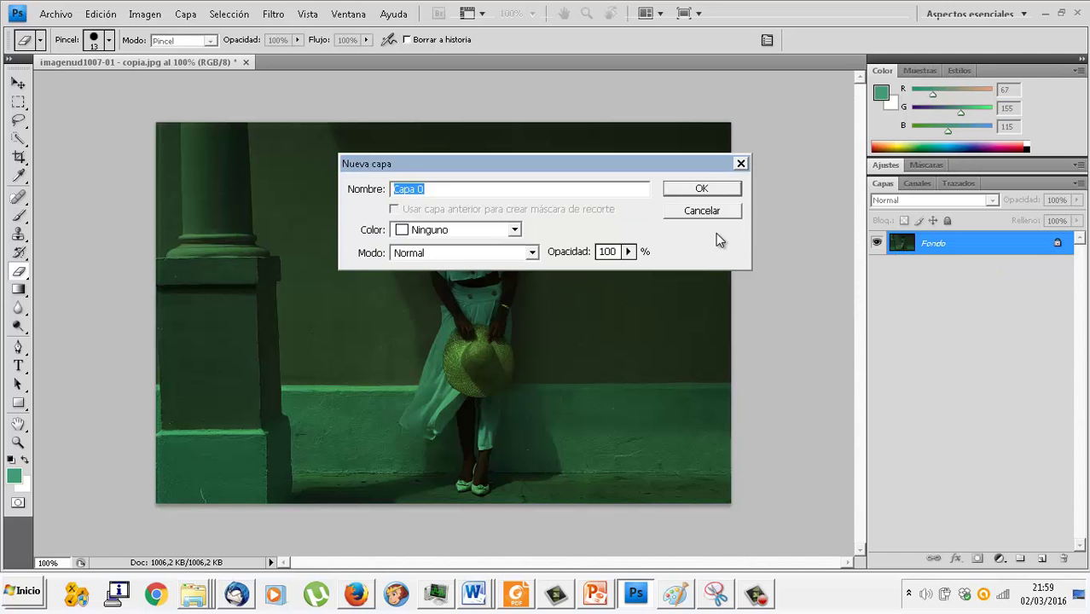
type("Much")
type("acha")
key("Return")
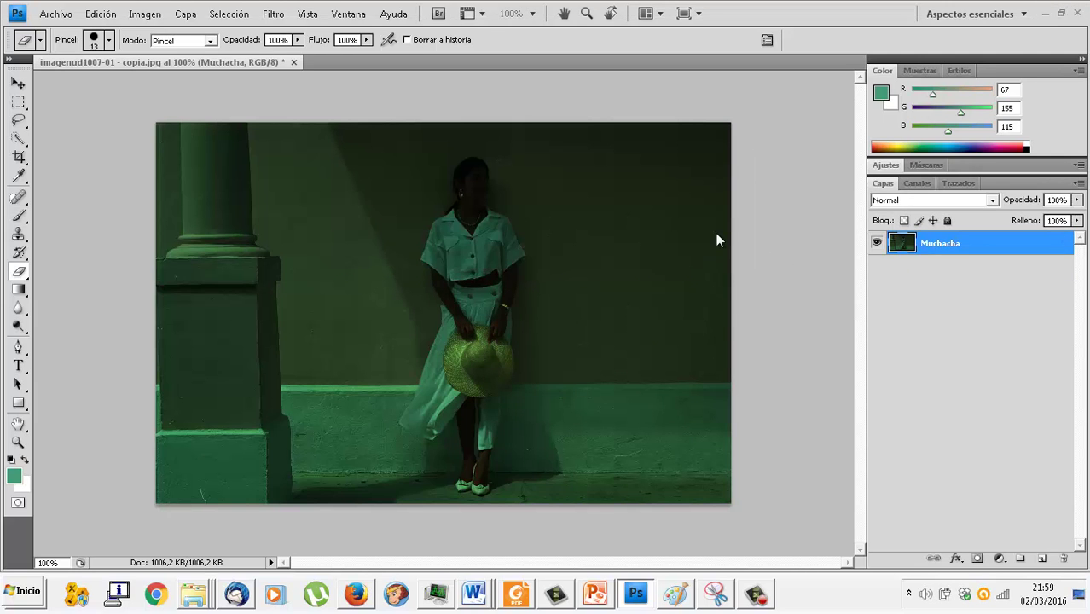
- Duplicate Muchacha as 'Muchacha copia' and hide the original Muchacha layer
right_click(924, 247)
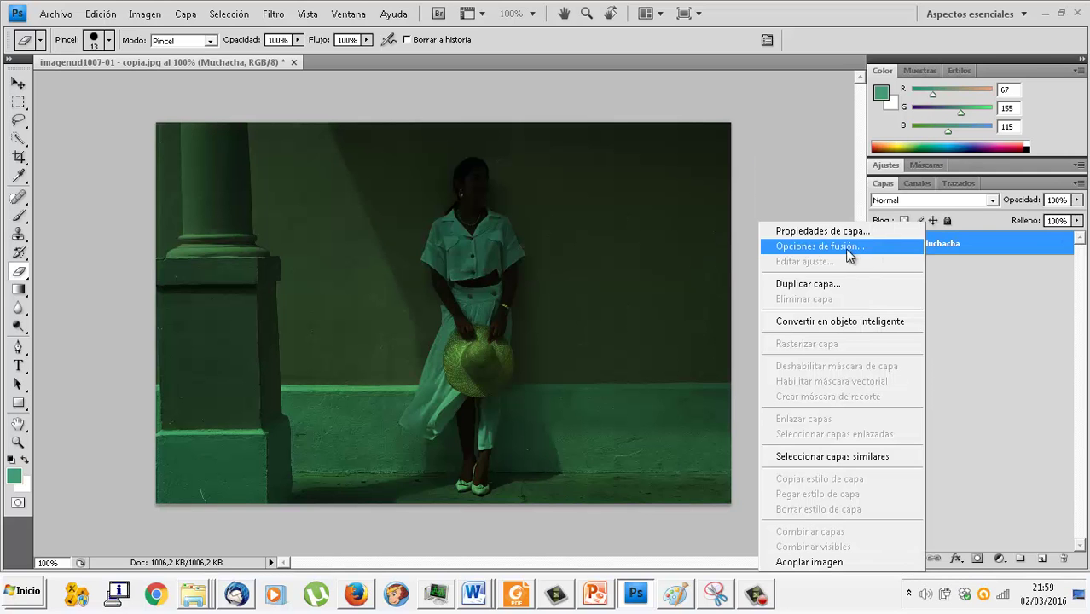
left_click(823, 284)
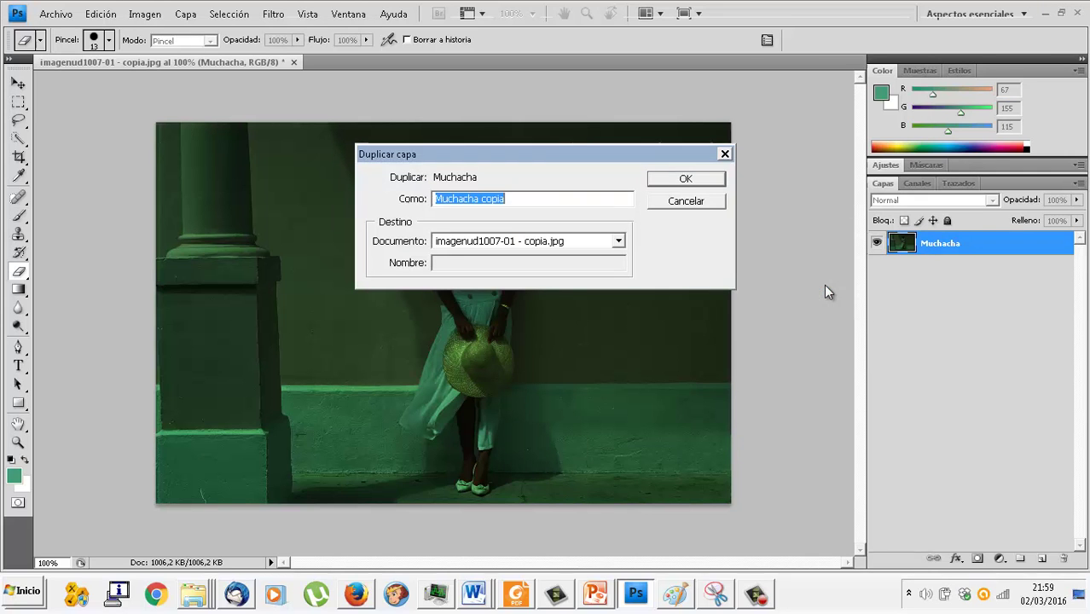
left_click(692, 182)
left_click(877, 266)
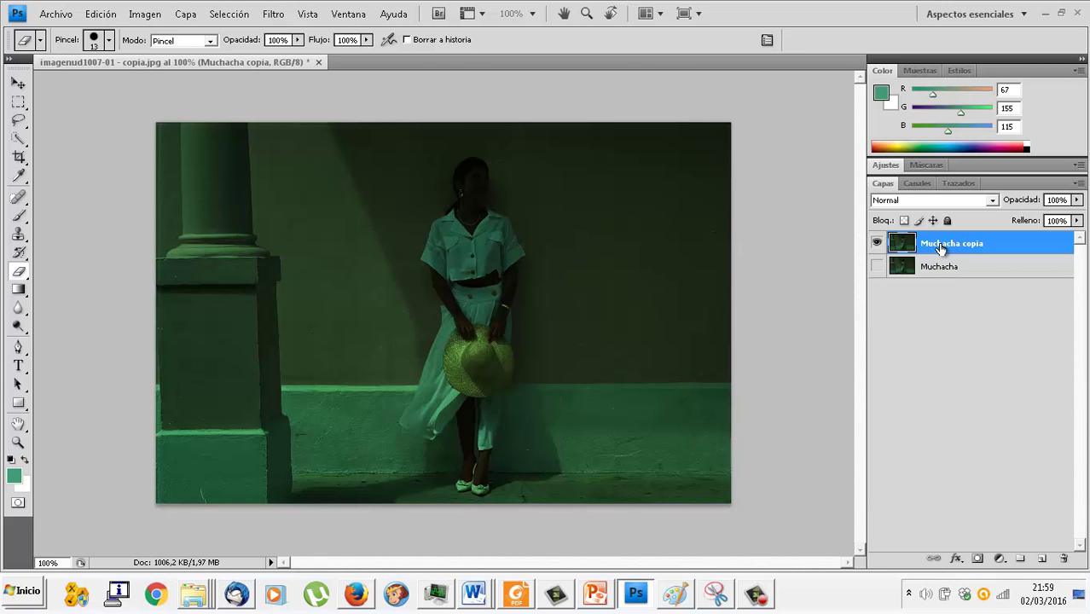
left_click(999, 559)
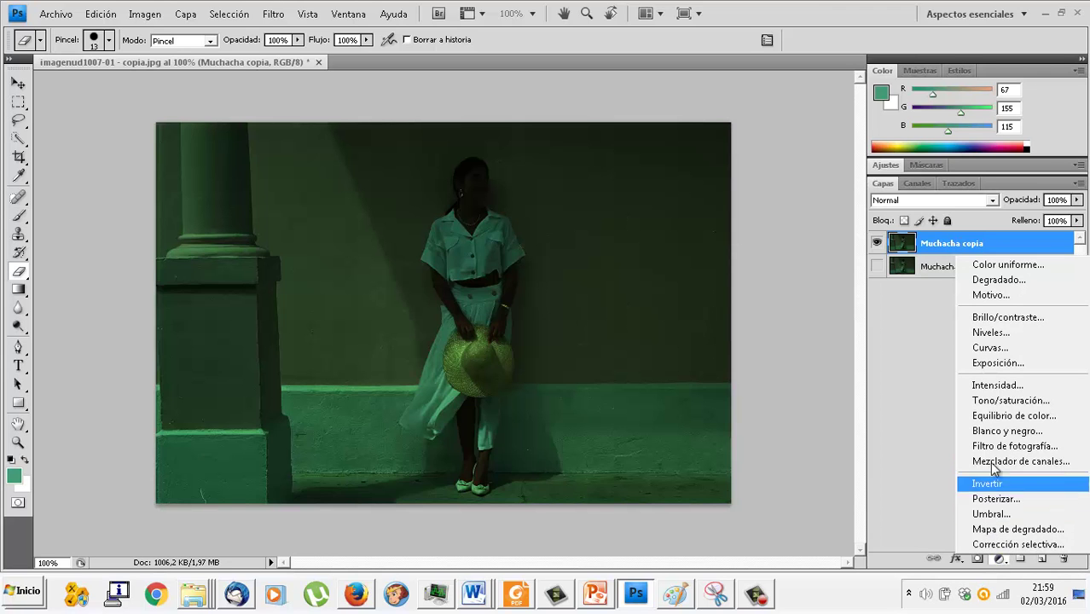
- Add a Niveles (Levels) adjustment layer, creating 'Niveles 1' with default values
left_click(1003, 344)
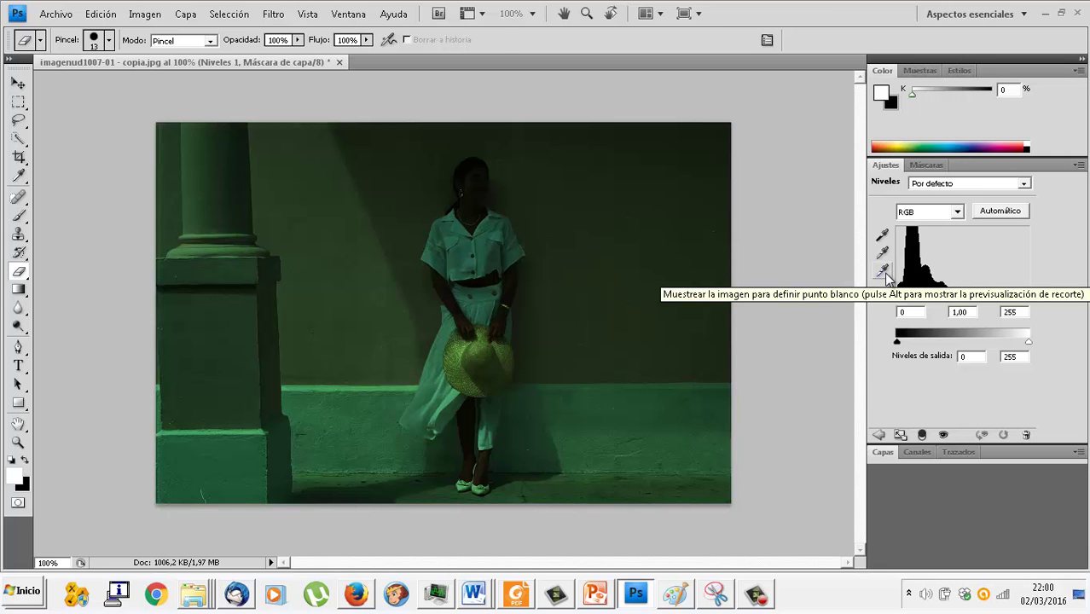
- Set the Levels white point by sampling the woman's white skirt
left_click(884, 273)
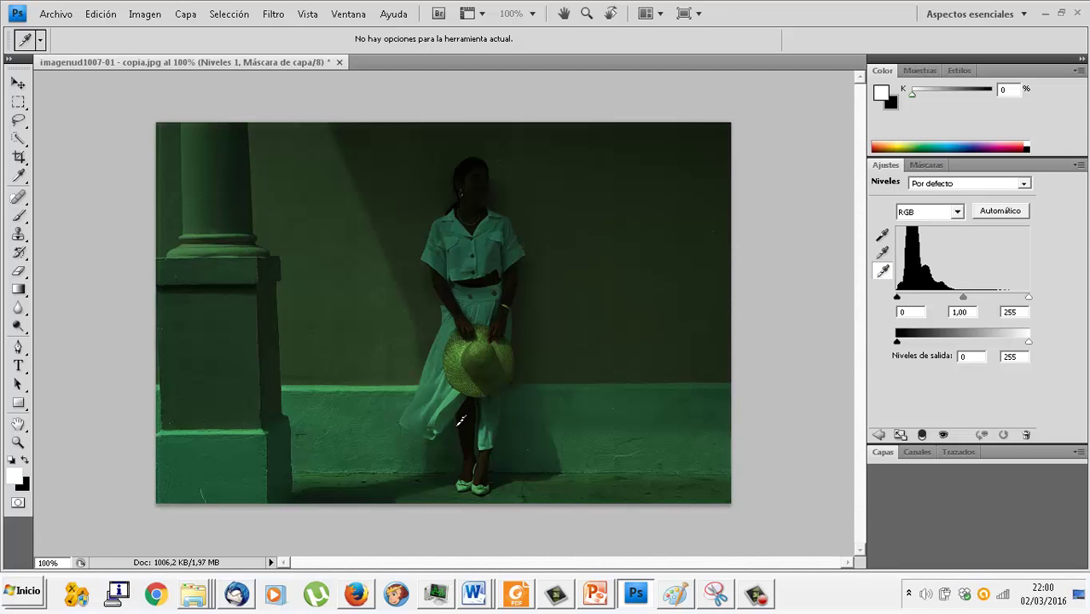
left_click(444, 404)
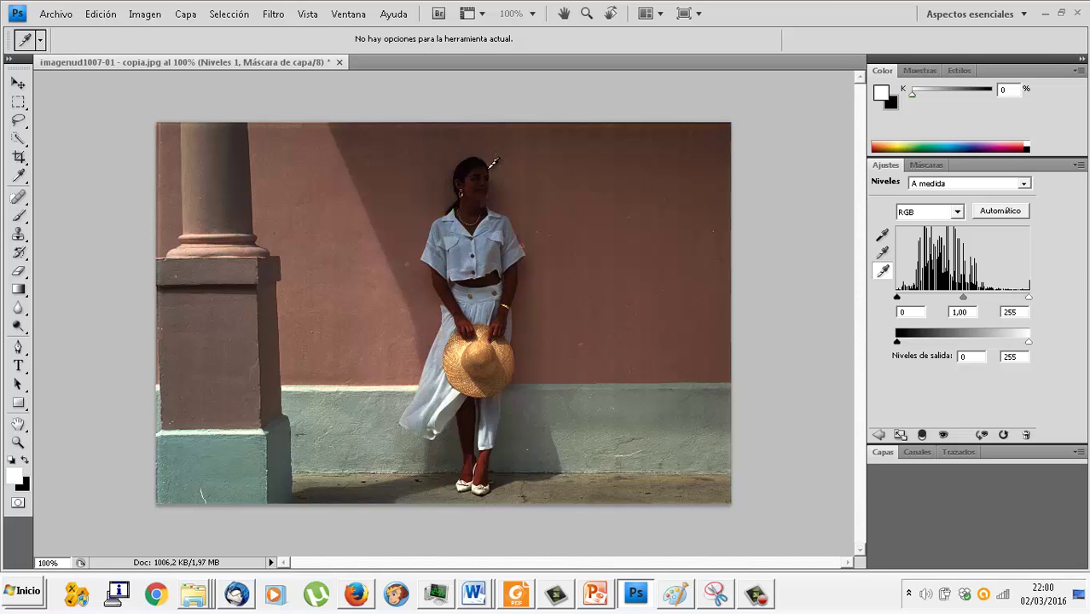
- Make the original Muchacha layer visible alongside Muchacha copia in the layers list
left_click(884, 456)
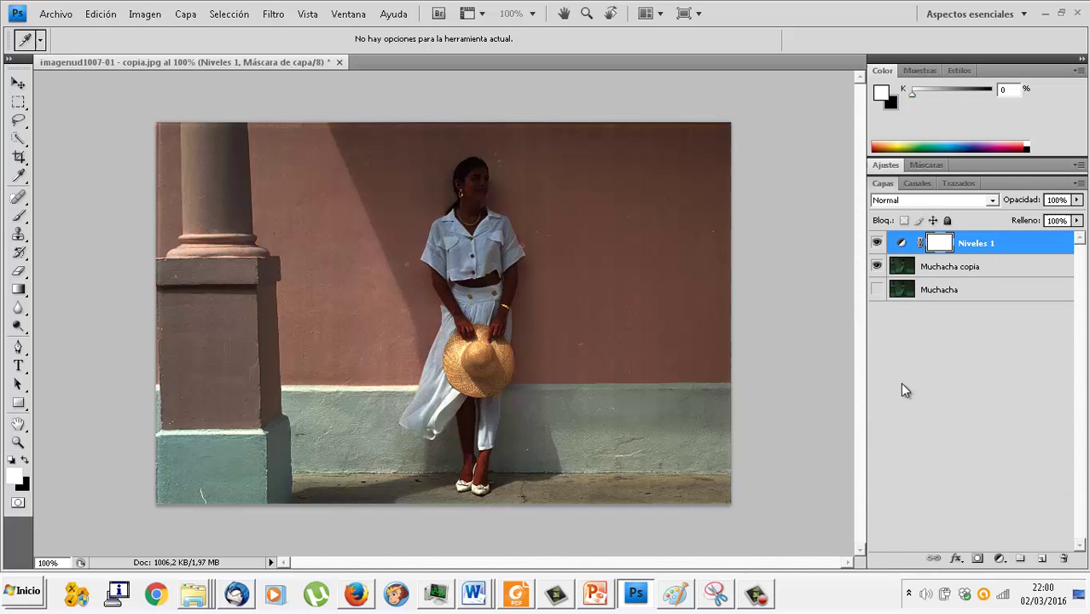
left_click(878, 267)
left_click(876, 289)
left_click(877, 267)
- Toggle the Niveles 1 correction off and on to compare, then reselect its Levels settings
left_click(877, 244)
left_click(878, 244)
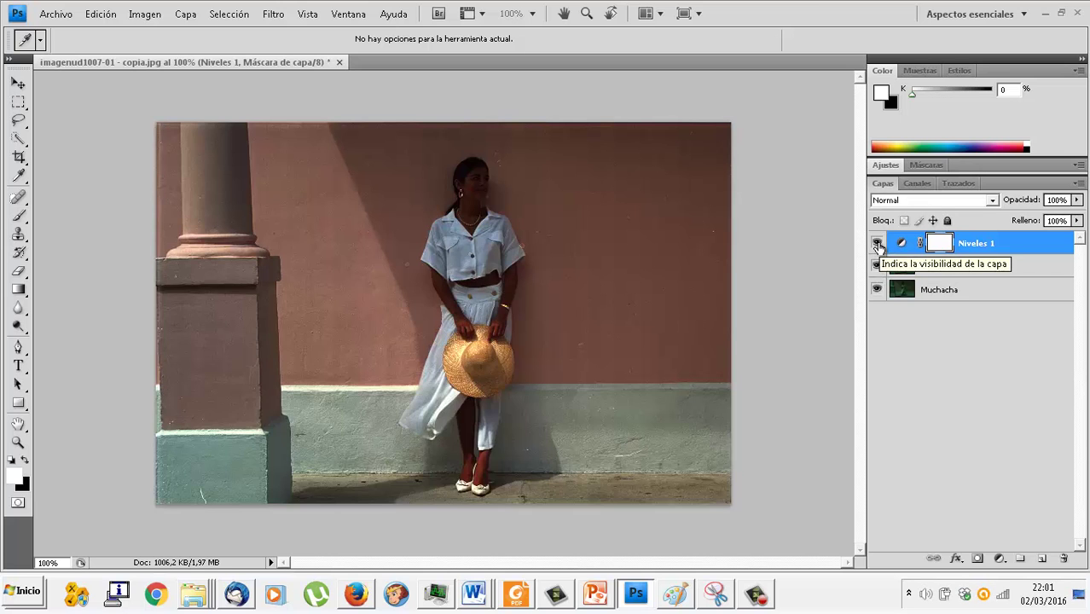
left_click(877, 244)
left_click(877, 244)
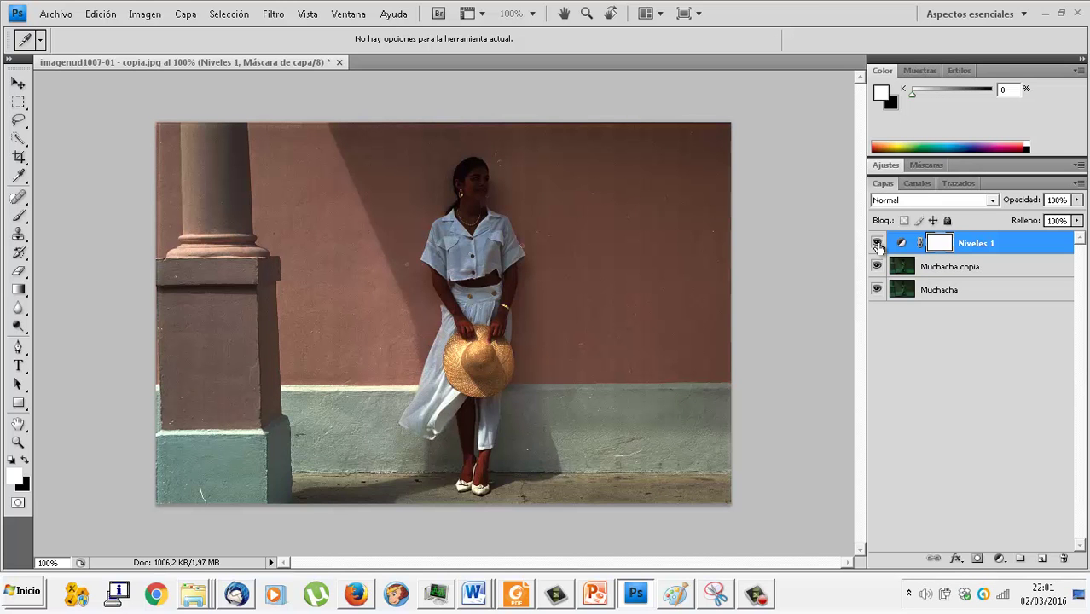
left_click(878, 244)
left_click(878, 244)
left_click(903, 244)
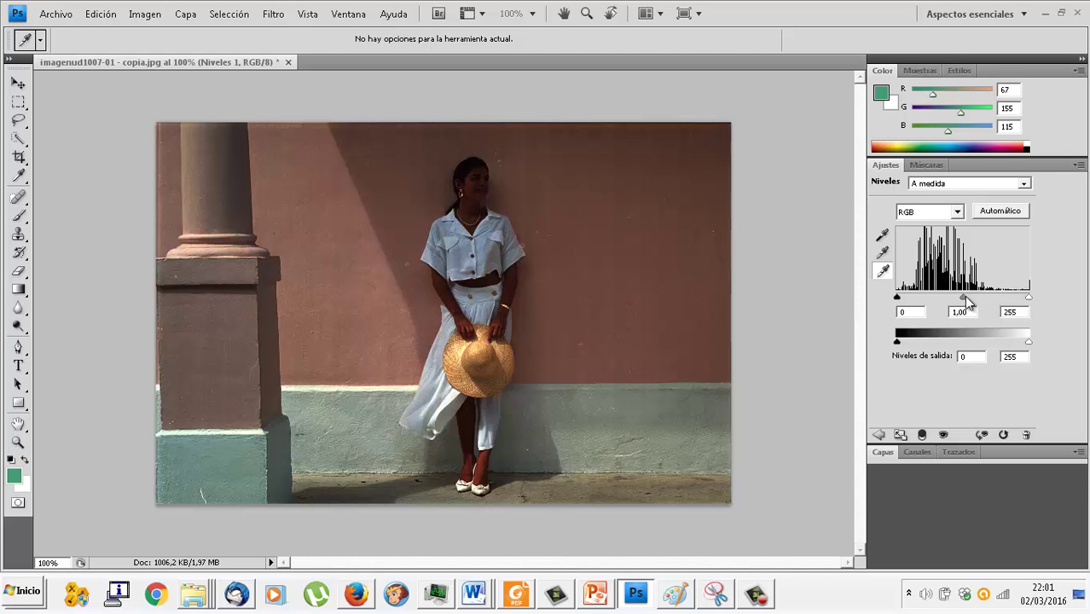
- Set the Levels midtones to 1,08 and the input white point to 147
left_click_drag(963, 297, 937, 299)
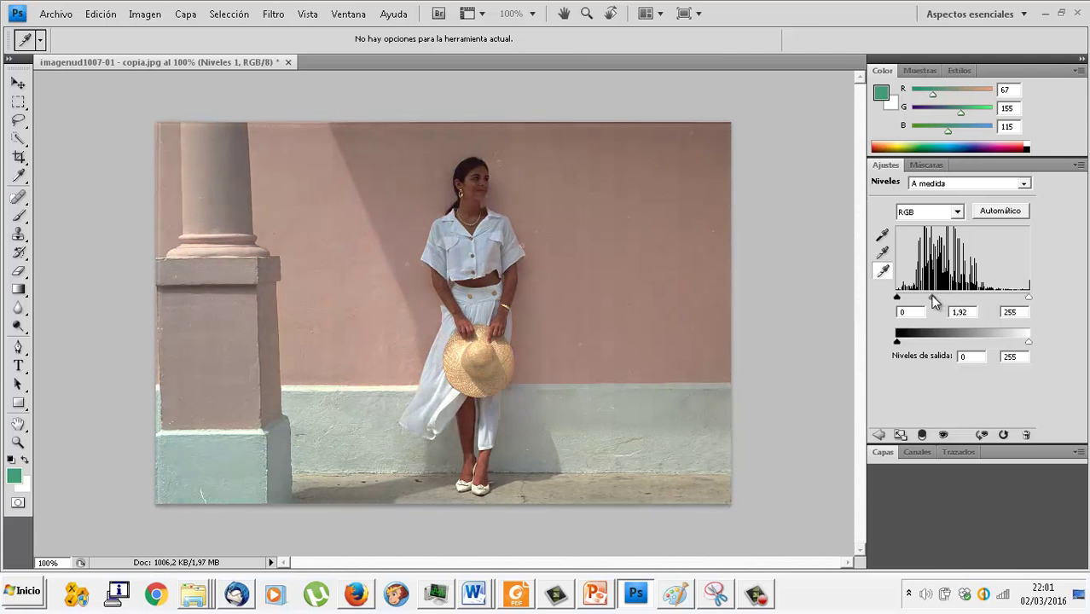
mouse_move(935, 298)
left_mouse_down()
mouse_move(900, 297)
mouse_move(933, 297)
left_mouse_up()
left_click_drag(936, 296, 946, 297)
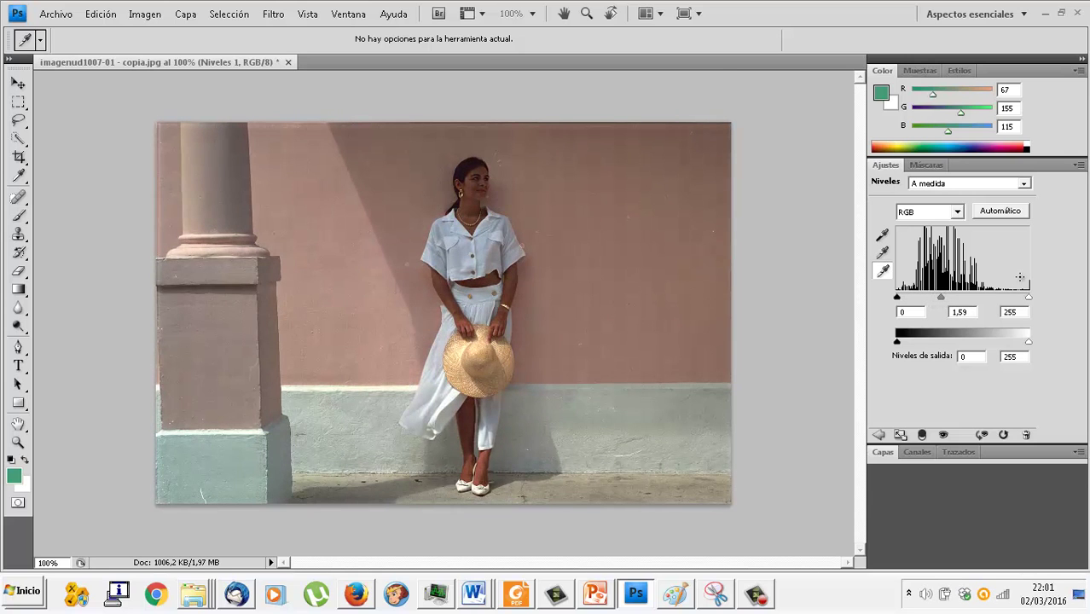
left_click_drag(1028, 296, 936, 306)
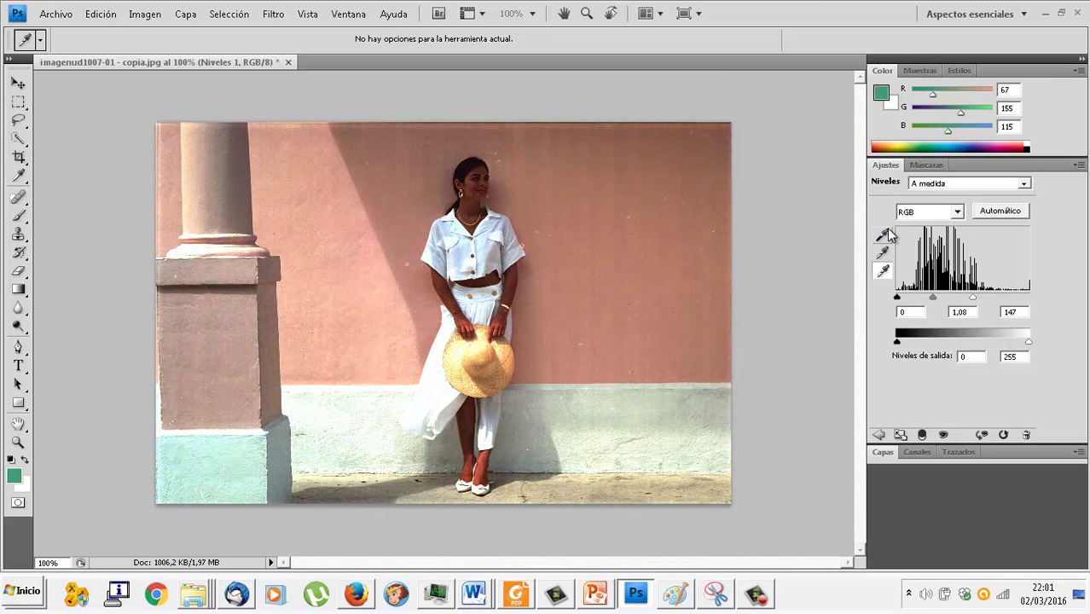
- Show the layers list and toggle Niveles 1 off and back on to compare
left_click(882, 453)
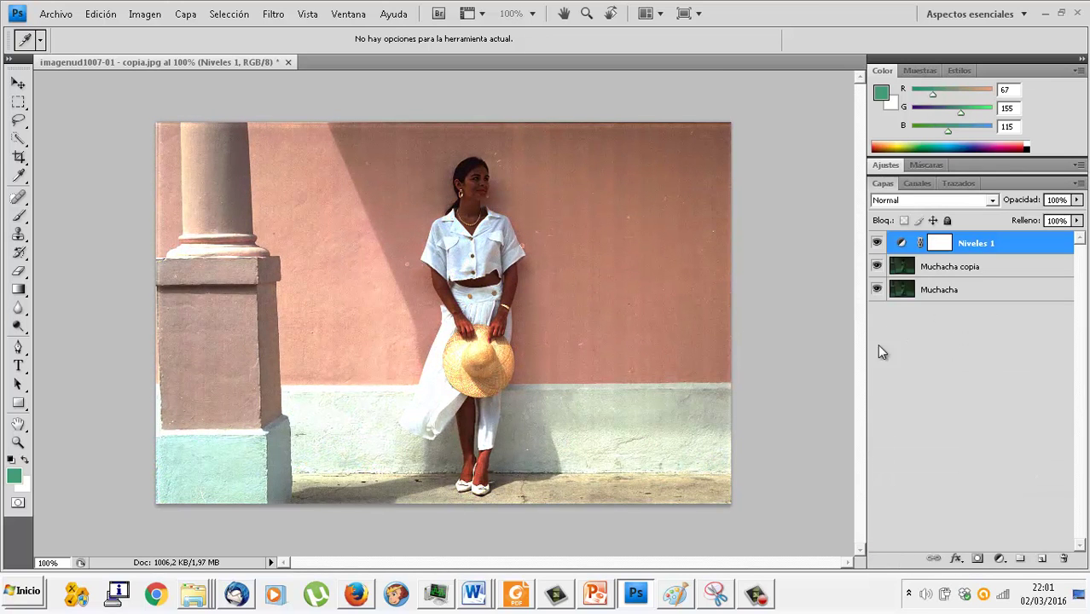
left_click(876, 244)
left_click(877, 244)
left_click(755, 597)
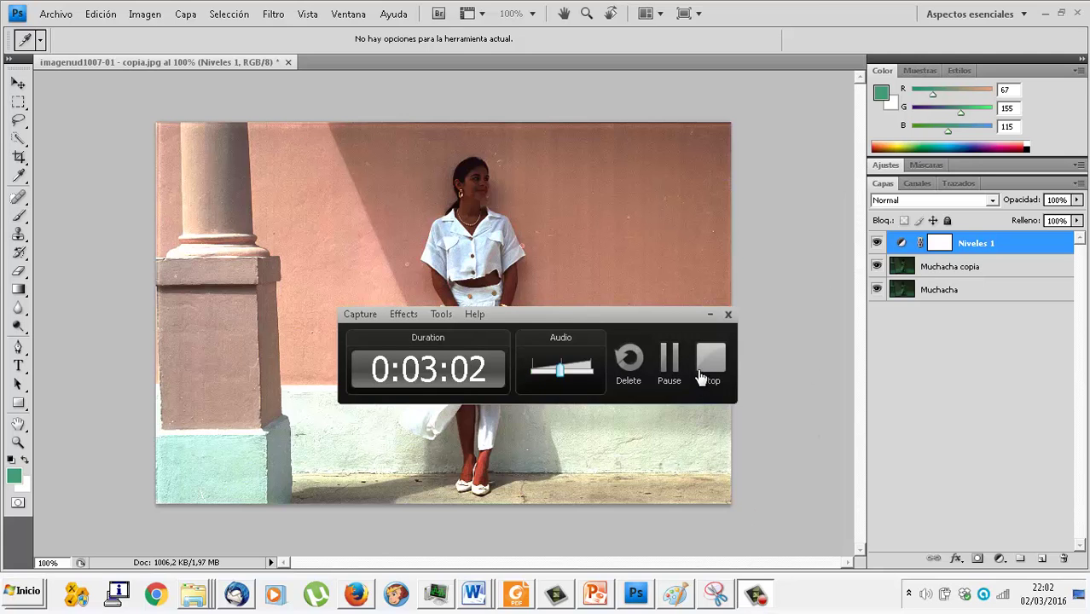